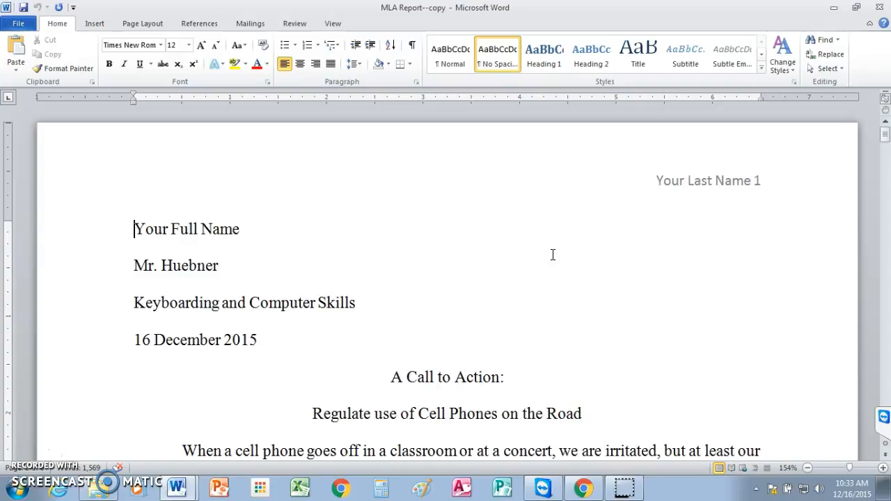
# Step: Switch to the blank Document2 window
pyautogui.moveTo(885, 135); pyautogui.dragTo(887, 376)
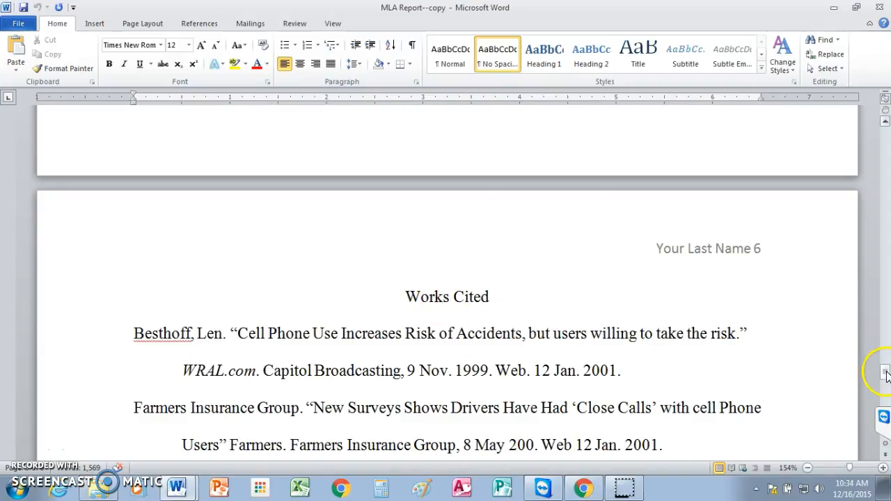
pyautogui.moveTo(886, 374); pyautogui.dragTo(887, 374)
pyautogui.moveTo(885, 375); pyautogui.dragTo(883, 123)
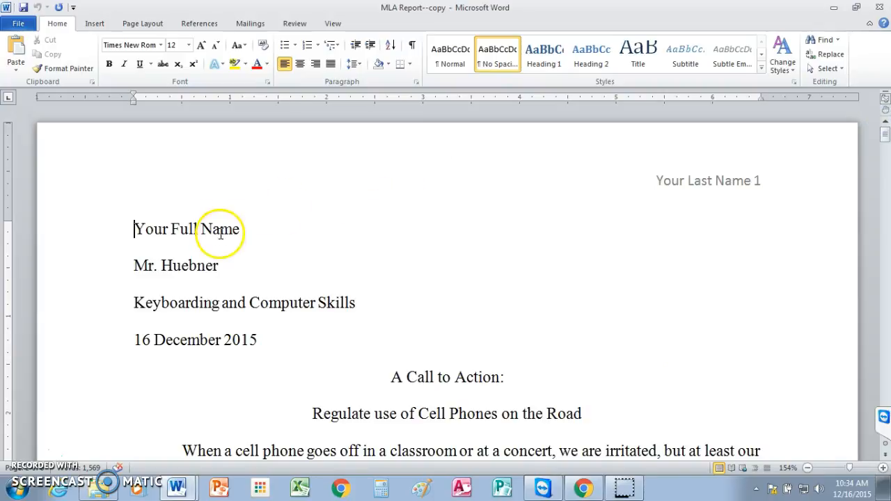
pyautogui.click(176, 485)
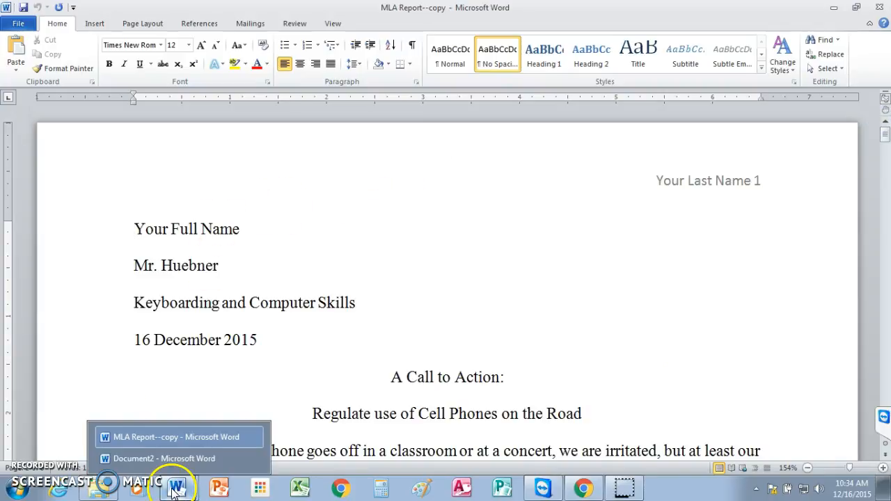
pyautogui.click(171, 460)
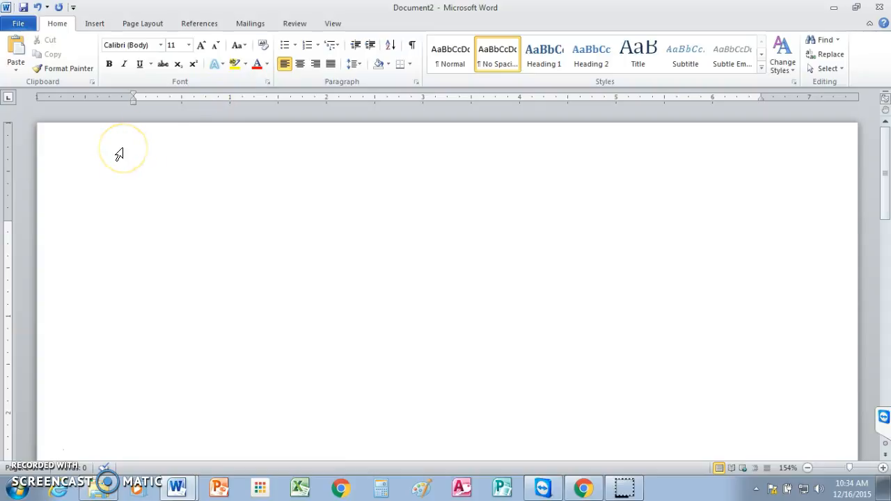
# Step: Set the document font to Times New Roman, size 12
pyautogui.click(57, 25)
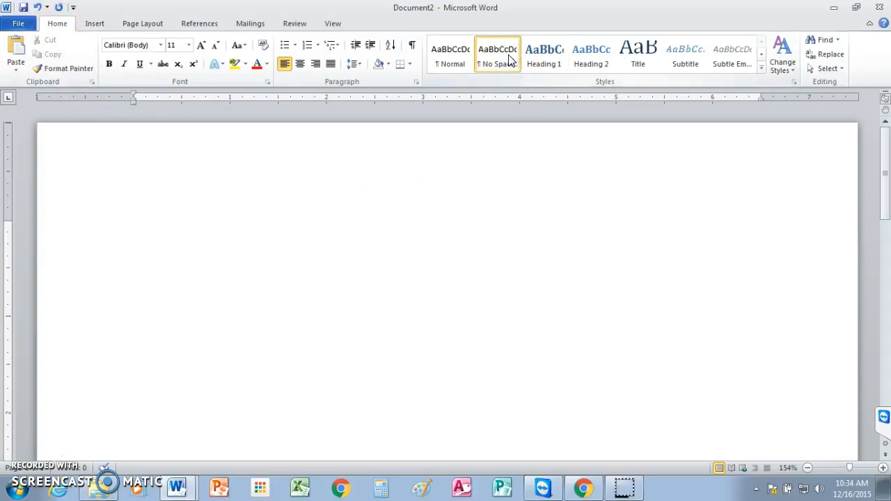
pyautogui.click(160, 46)
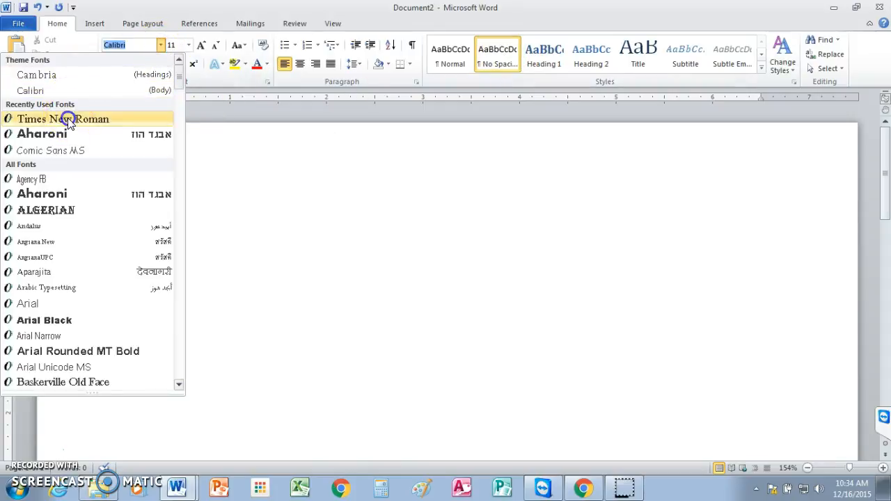
pyautogui.click(67, 120)
pyautogui.click(188, 45)
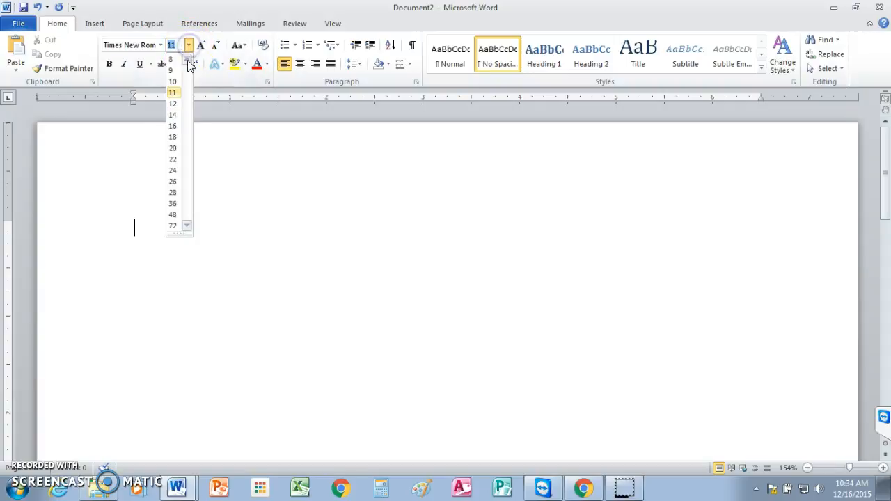
pyautogui.click(174, 104)
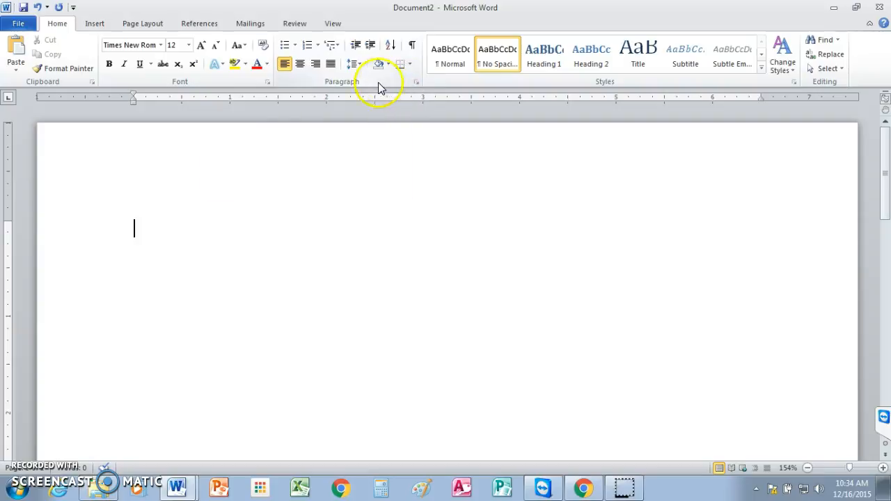
# Step: Set the paragraph line spacing to Double in the Paragraph dialog
pyautogui.click(416, 83)
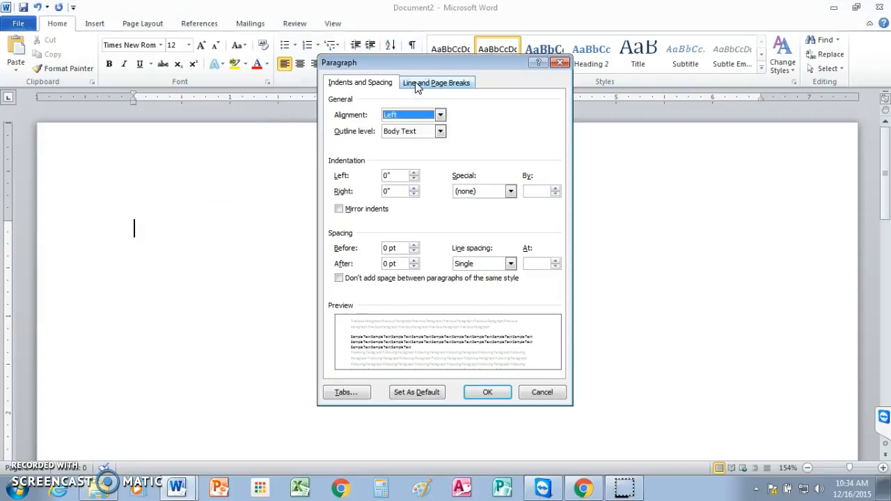
pyautogui.click(510, 263)
pyautogui.click(490, 292)
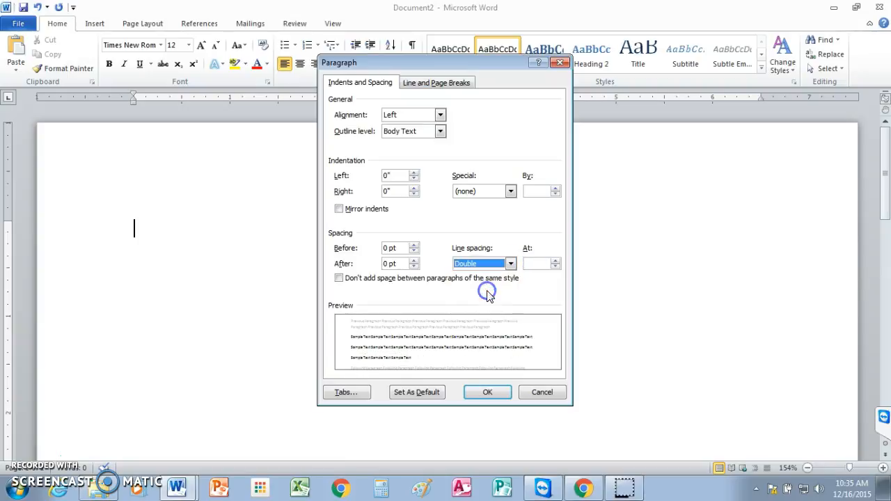
pyautogui.click(489, 390)
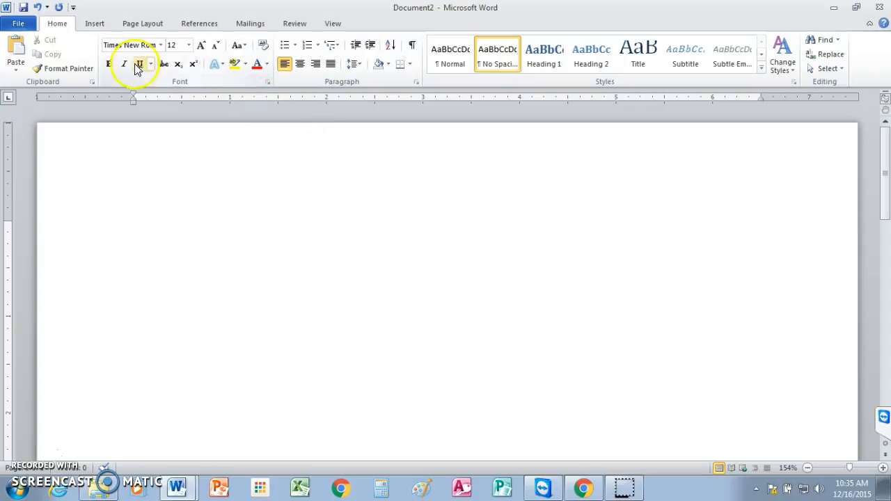
# Step: Insert a Plain Number 3 page number at the top right of the page
pyautogui.click(95, 24)
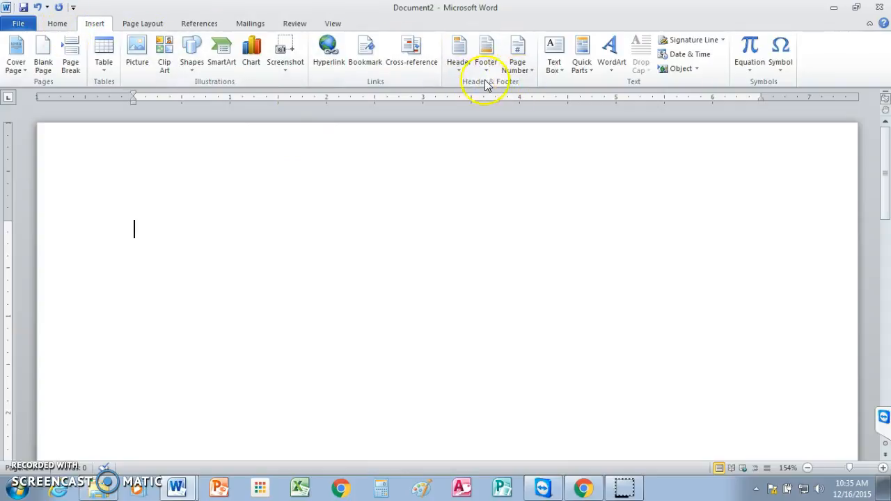
pyautogui.click(532, 69)
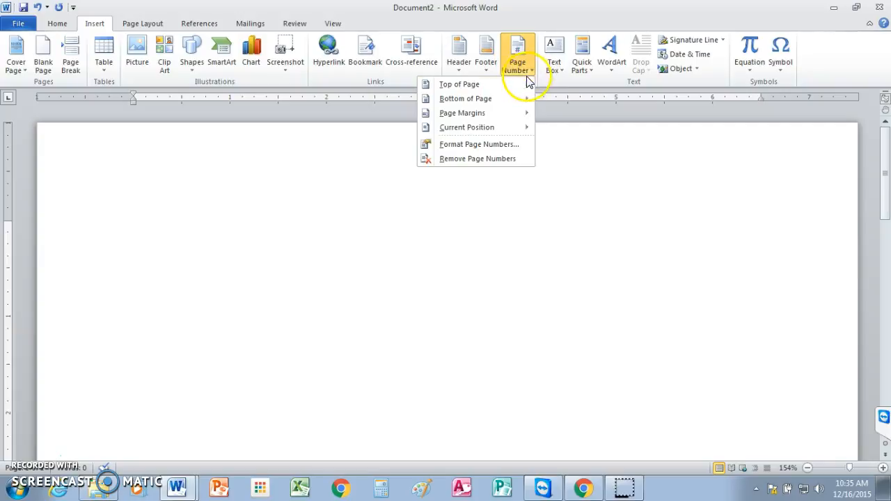
pyautogui.moveTo(527, 84)
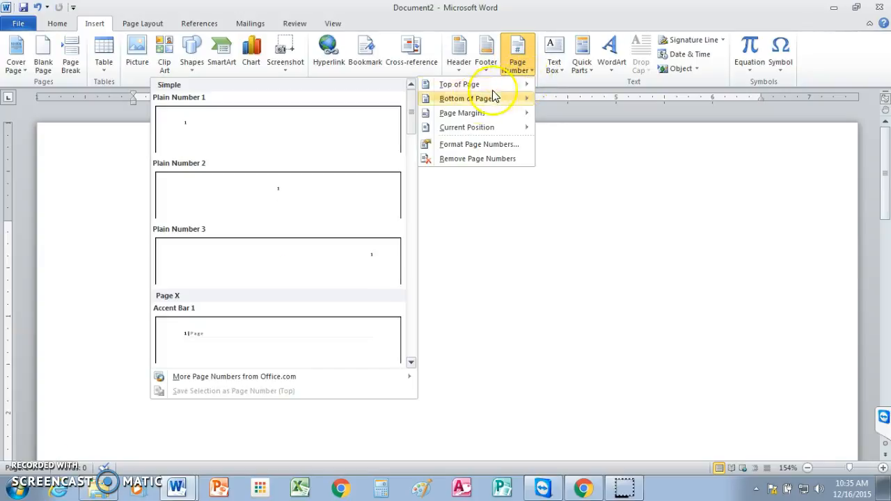
pyautogui.click(321, 259)
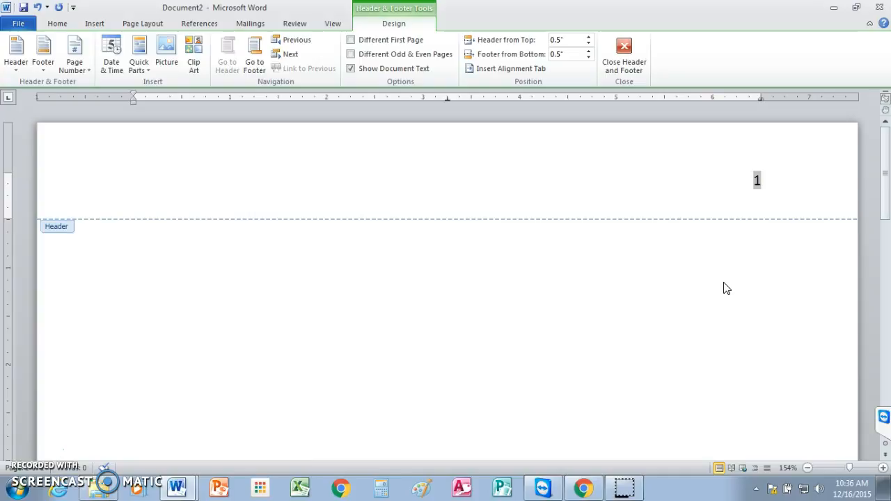
# Step: Type the author's last name before the header page number and close the header
pyautogui.write('Johnson')
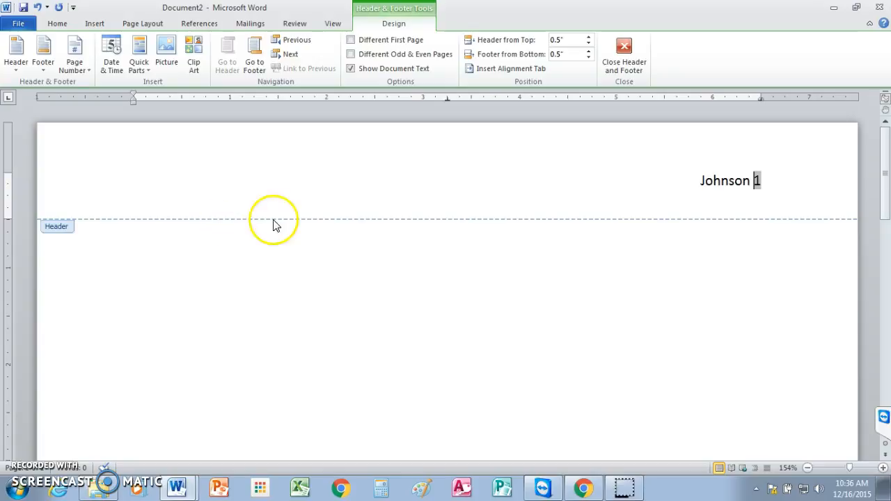
pyautogui.doubleClick(129, 271)
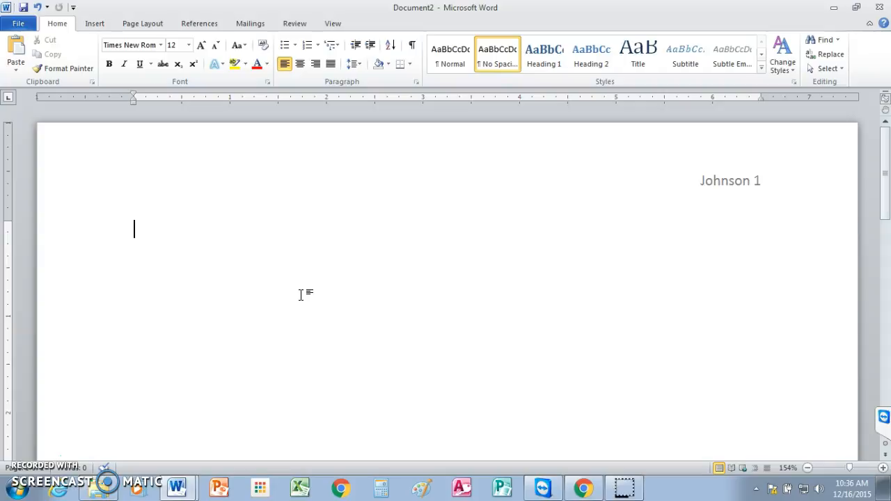
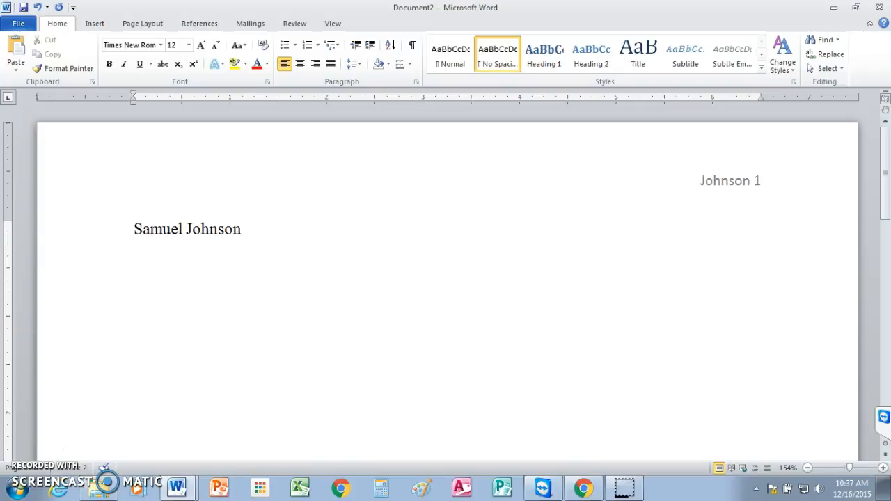
# Step: Type the heading: writer's name, instructor's name, Keyboarding and Computer Skills, 16 December 2015
pyautogui.write('Mr. Huebner')
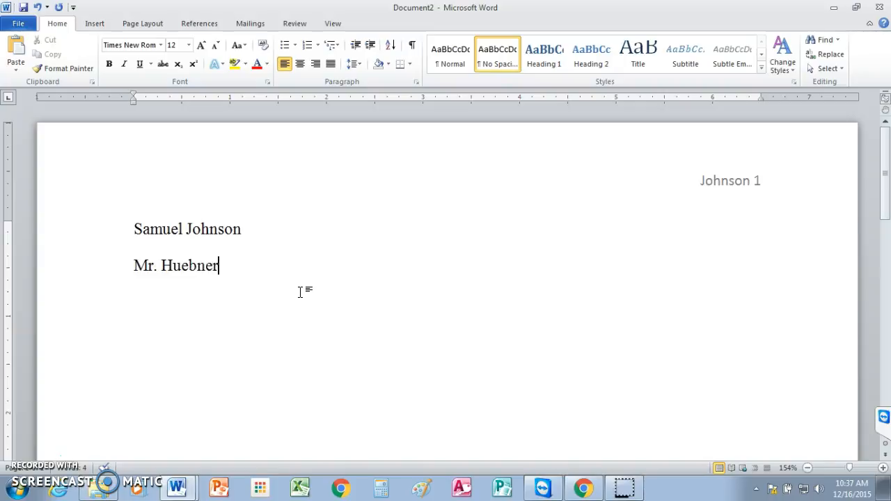
pyautogui.press('Return')
pyautogui.write('Keyboarding and Computer Skills')
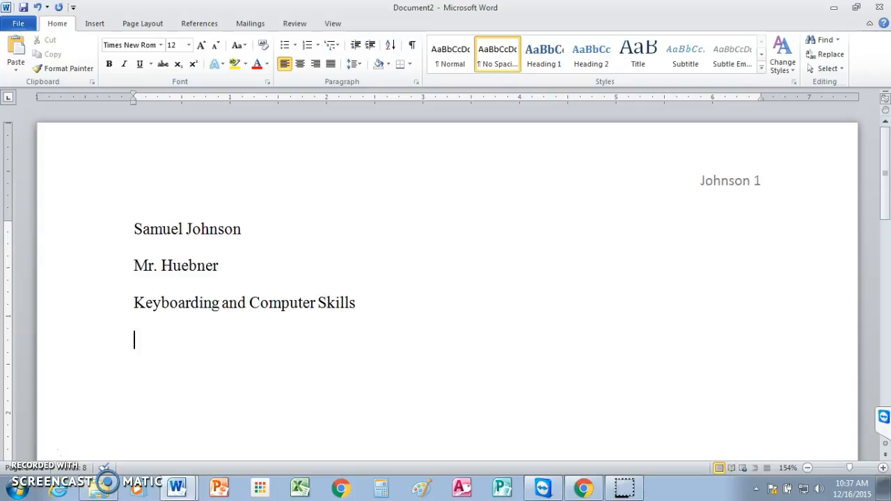
pyautogui.write('16 December 2015')
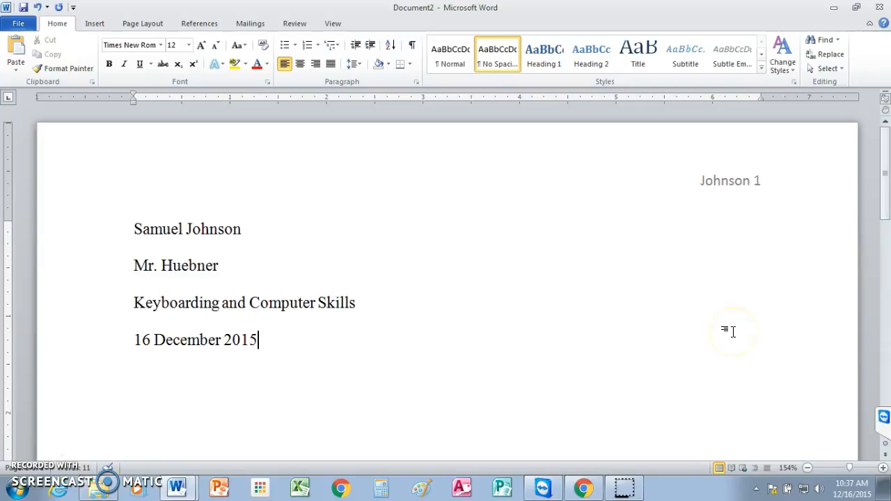
pyautogui.press('Return')
# Step: Add the centred title 'A Call to Action:' / 'Regulate use of Cell Phones on the Road'
pyautogui.click(300, 64)
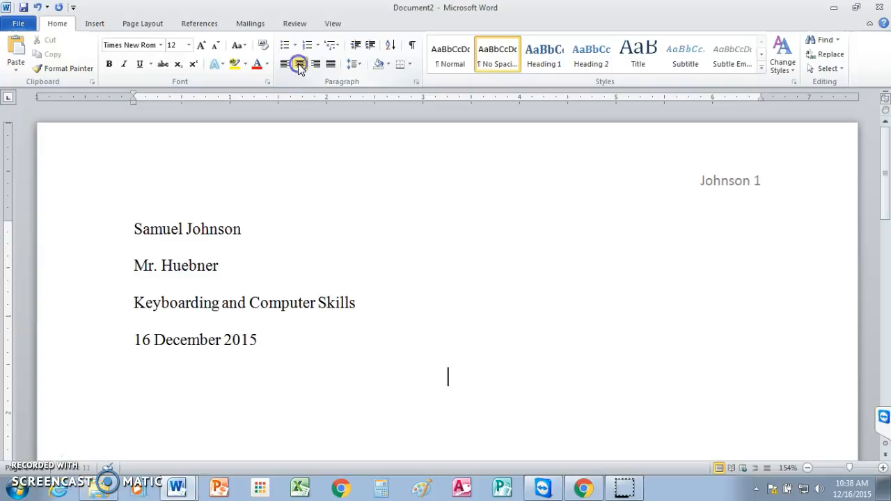
pyautogui.write('A Call')
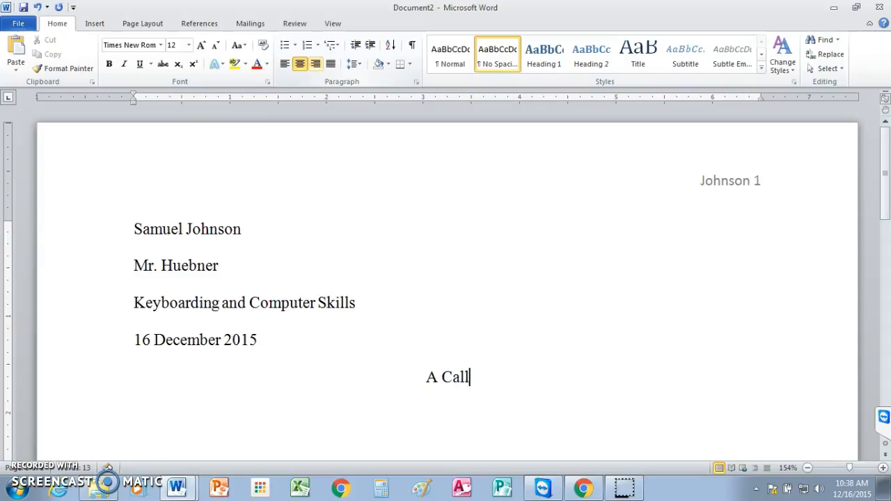
pyautogui.write(' to A')
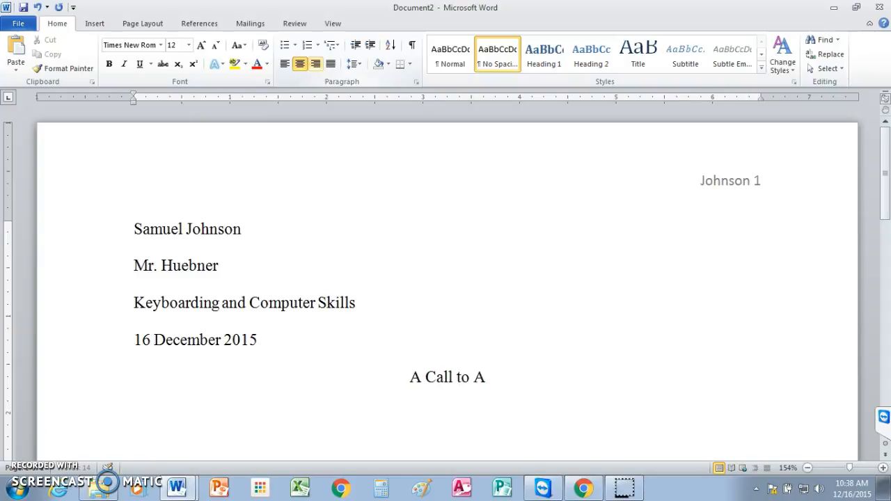
pyautogui.write('ction')
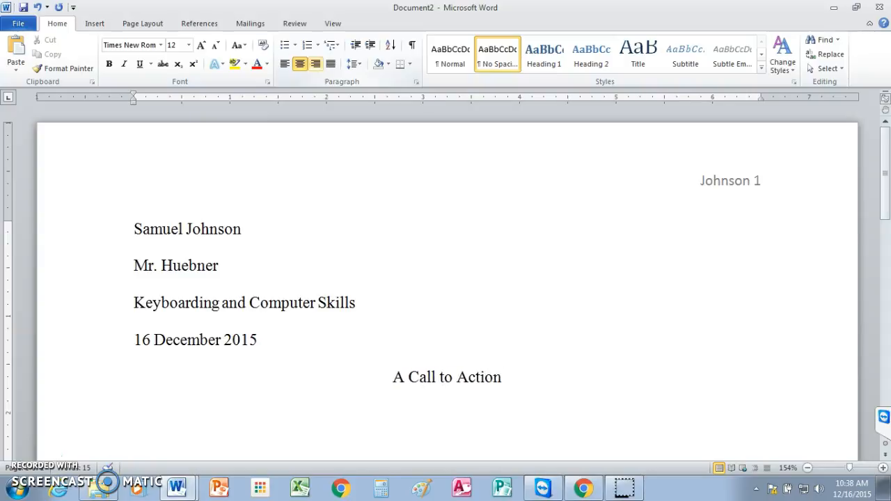
pyautogui.write(':')
pyautogui.press('Return')
pyautogui.write('Regulate')
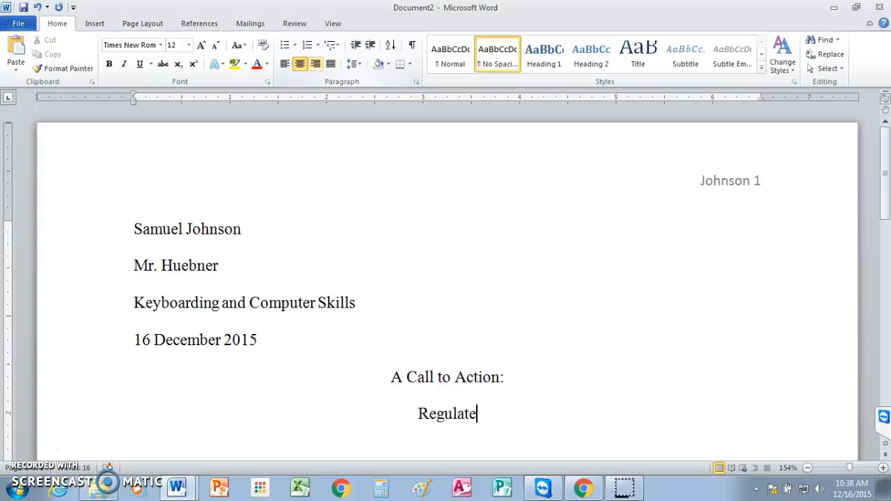
pyautogui.write(' us')
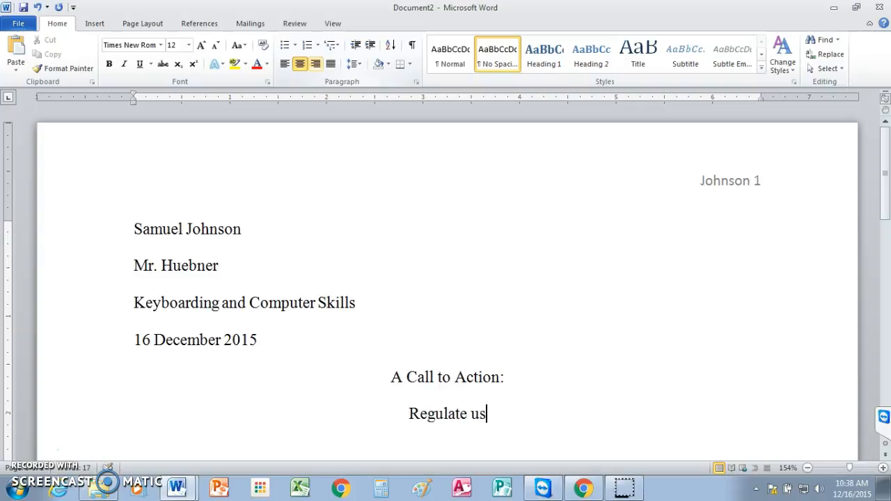
pyautogui.write('e of C')
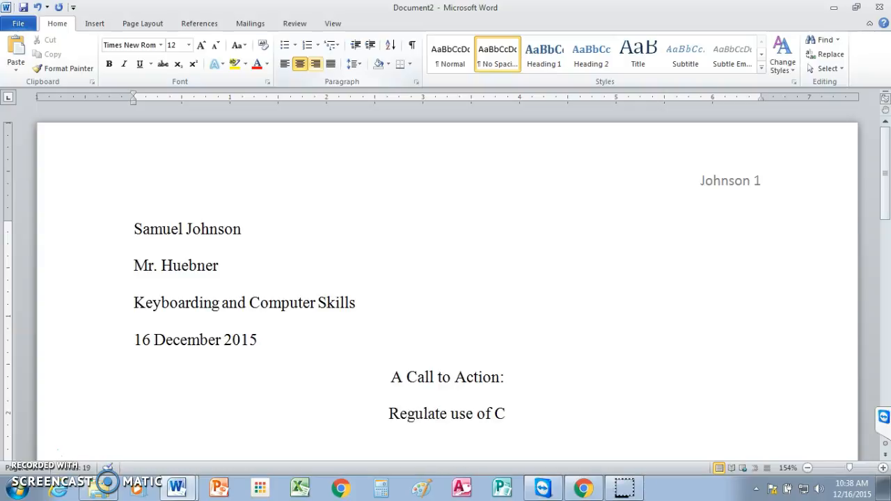
pyautogui.write('ell')
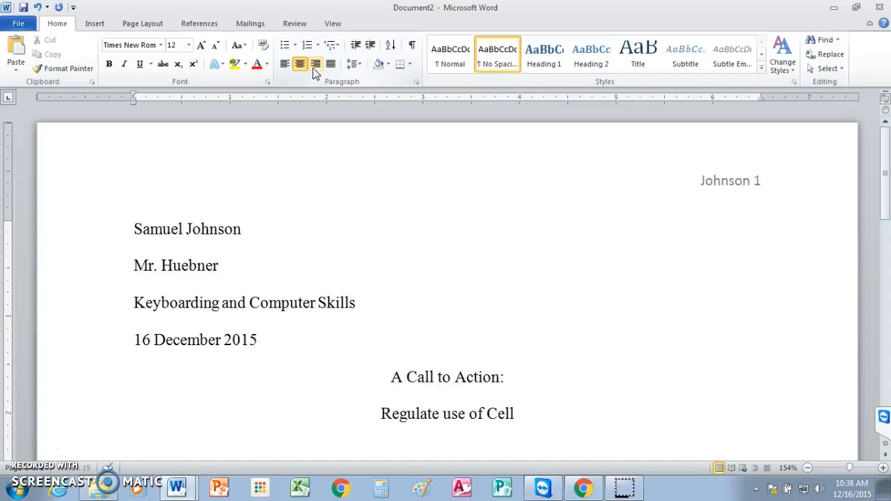
pyautogui.write(' Phones')
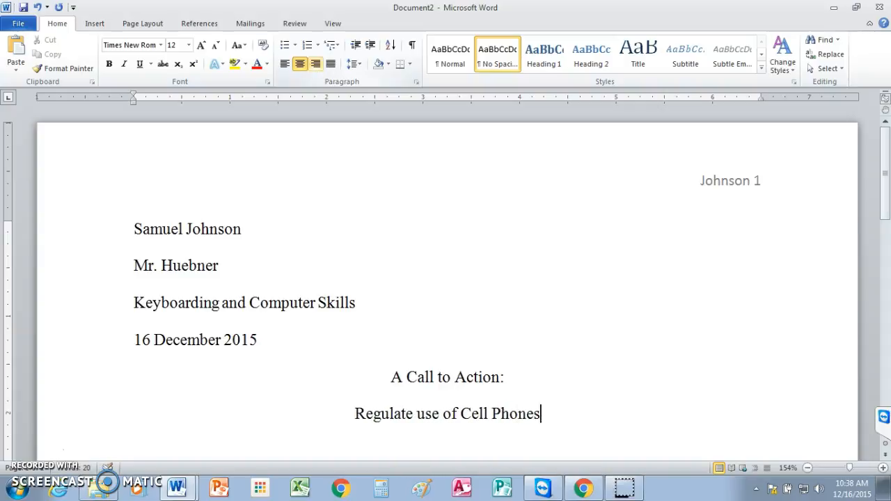
pyautogui.write(' on t')
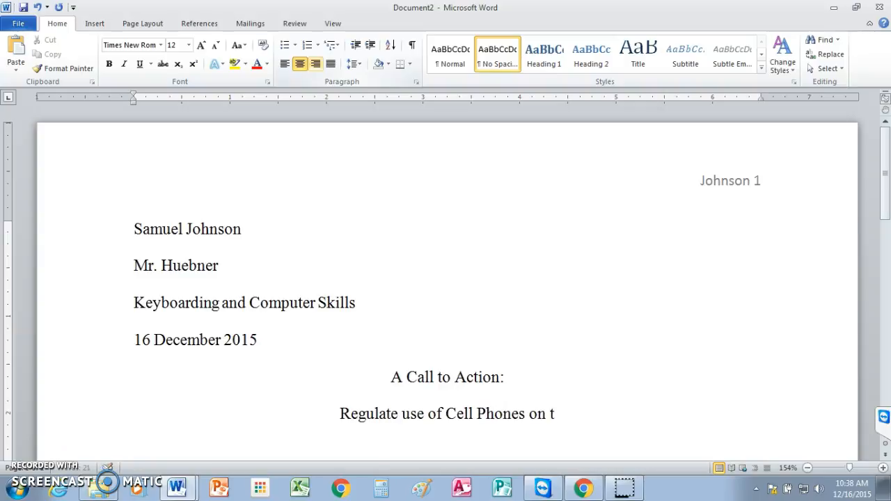
pyautogui.write('he Road')
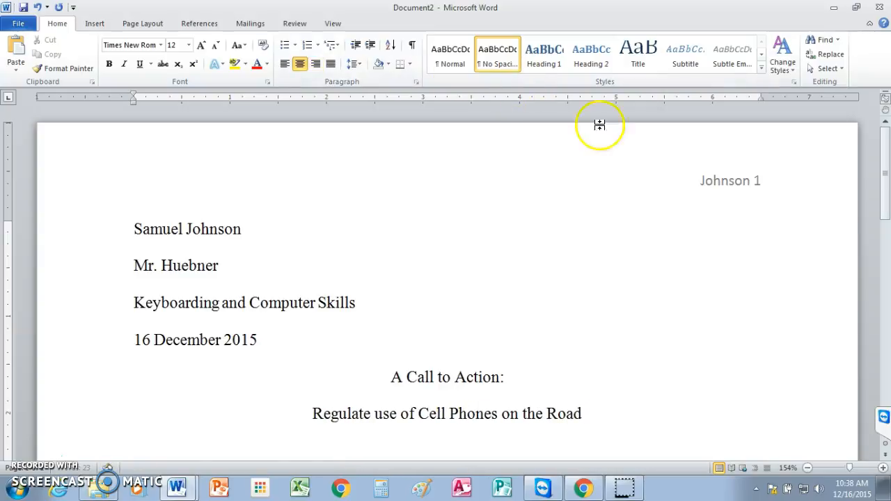
pyautogui.scroll(-2, 886, 195)
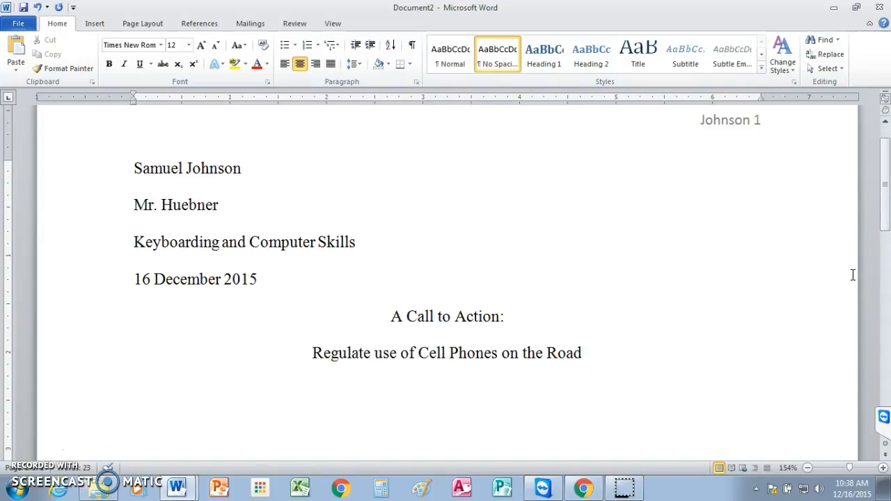
# Step: Start a left-aligned, indented first paragraph below the title beginning with 'When'
pyautogui.press('Return')
pyautogui.click(284, 65)
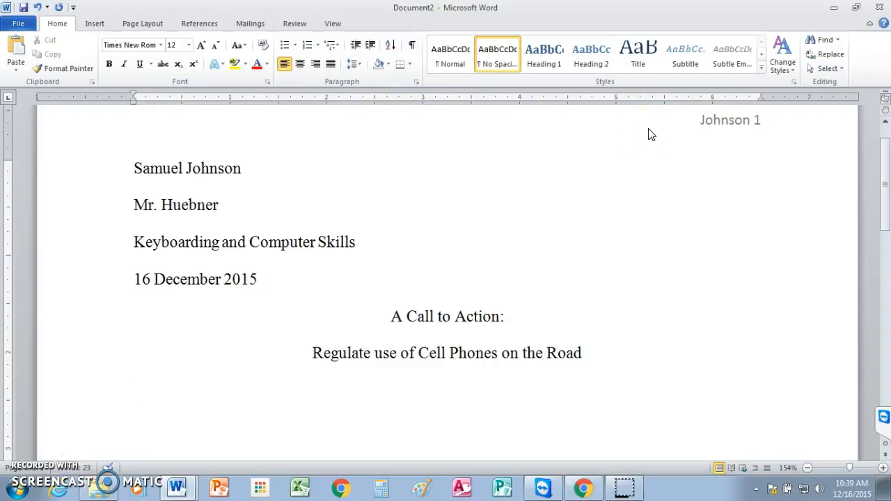
pyautogui.write('When')
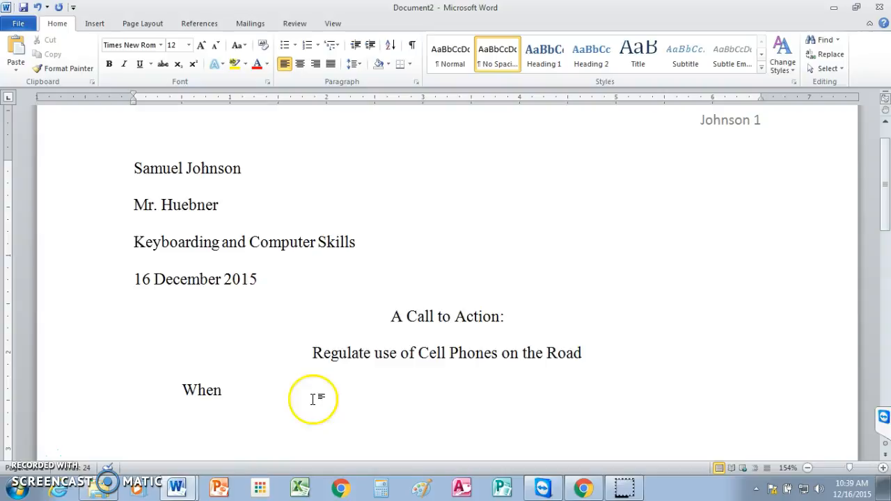
# Step: Bring the MLA Report--copy document to the front and click its Your Full Name line
pyautogui.moveTo(179, 490)
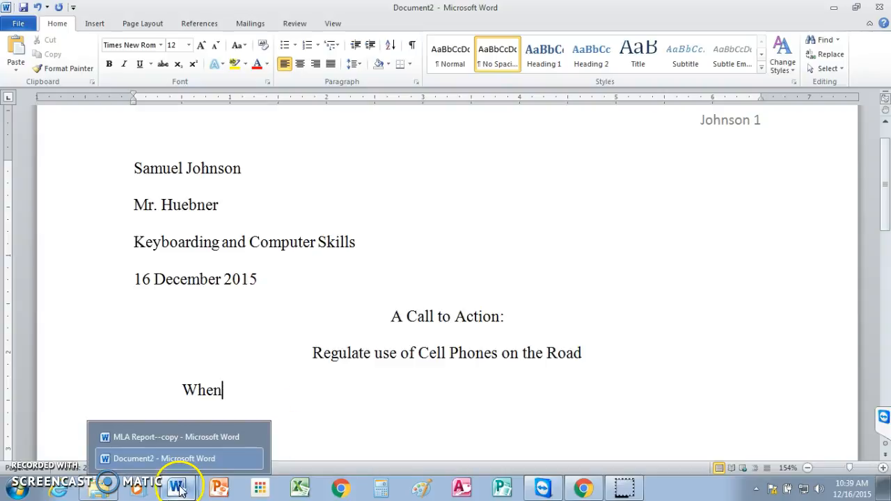
pyautogui.click(180, 440)
pyautogui.moveTo(885, 134)
pyautogui.mouseDown()
pyautogui.moveTo(885, 197)
pyautogui.moveTo(886, 130)
pyautogui.mouseUp()
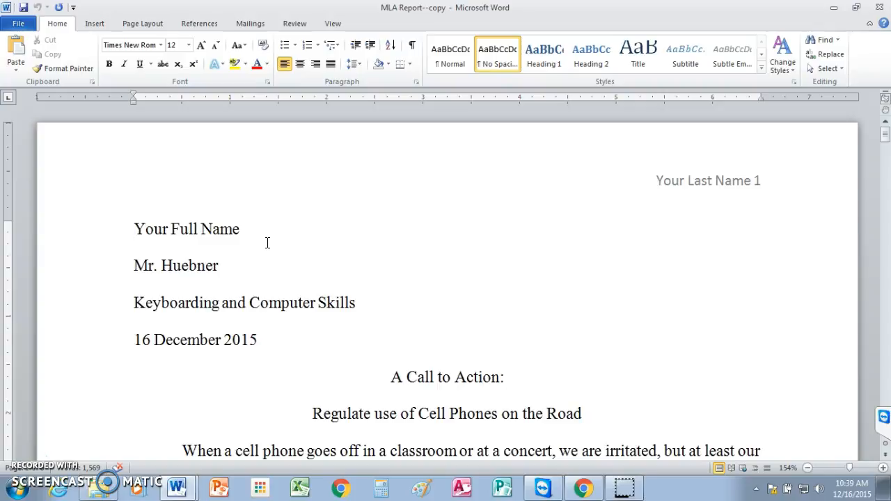
pyautogui.click(418, 243)
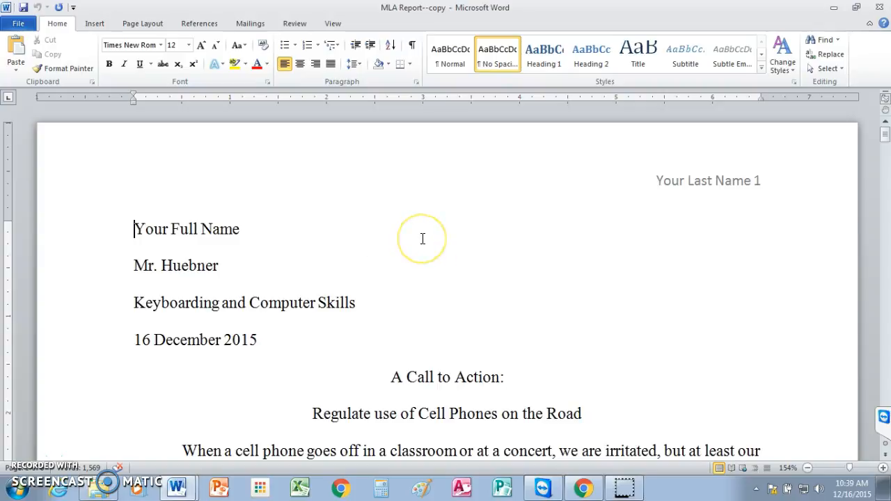